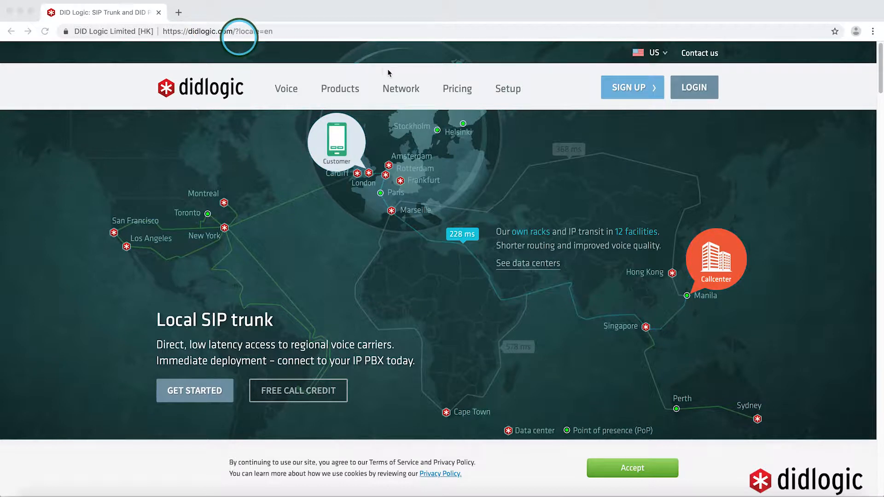
Sign in to the Didlogic account with the account e-mail and password
click(694, 89)
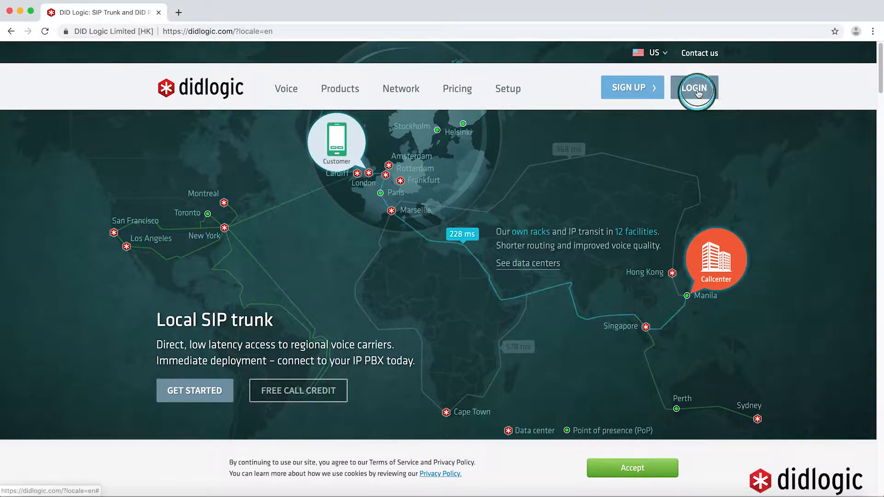
click(698, 92)
click(431, 287)
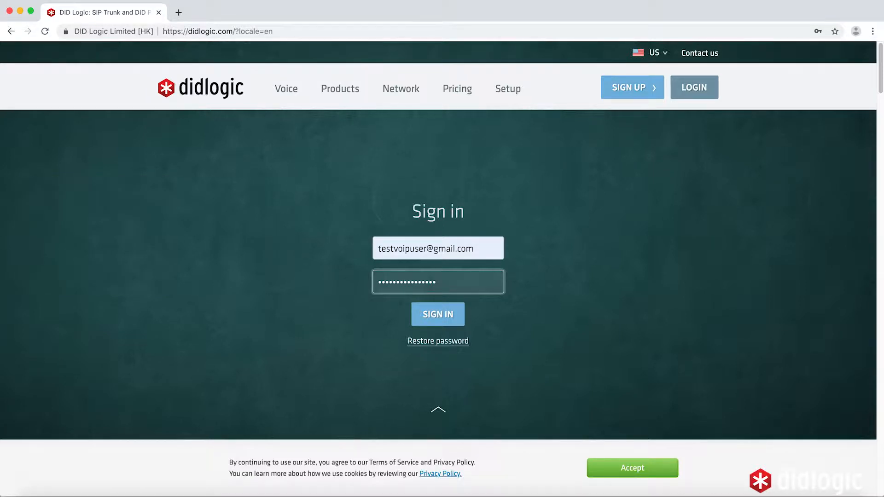
click(440, 321)
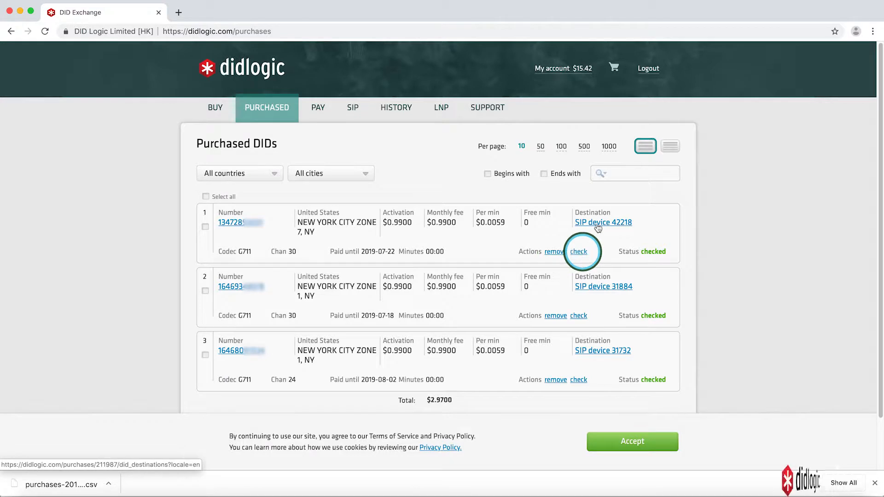
View the payment transaction history and check the invoice for the "Test free credit" transaction, closing it when done
click(324, 110)
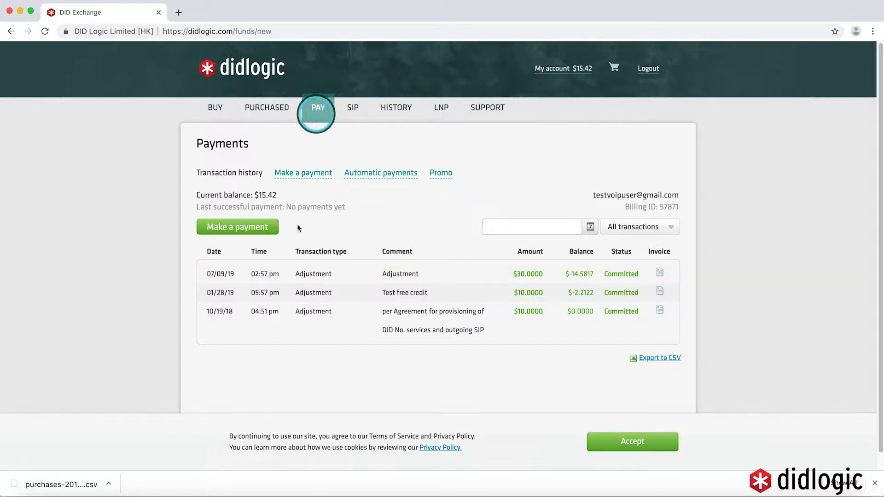
click(660, 292)
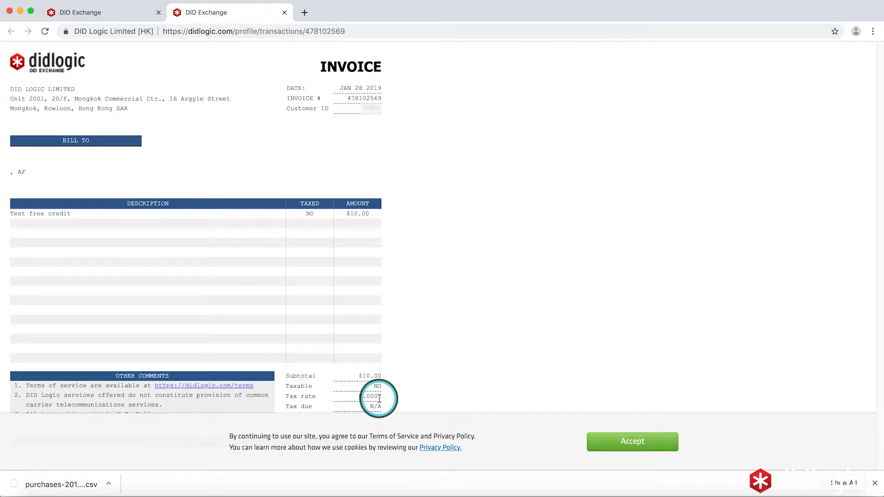
click(284, 12)
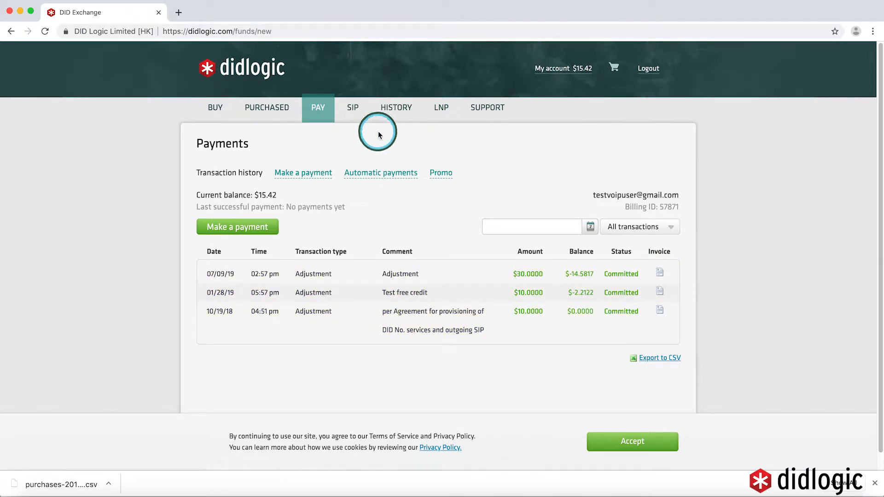
Start creating a new SIP account with the device name Test5
click(354, 113)
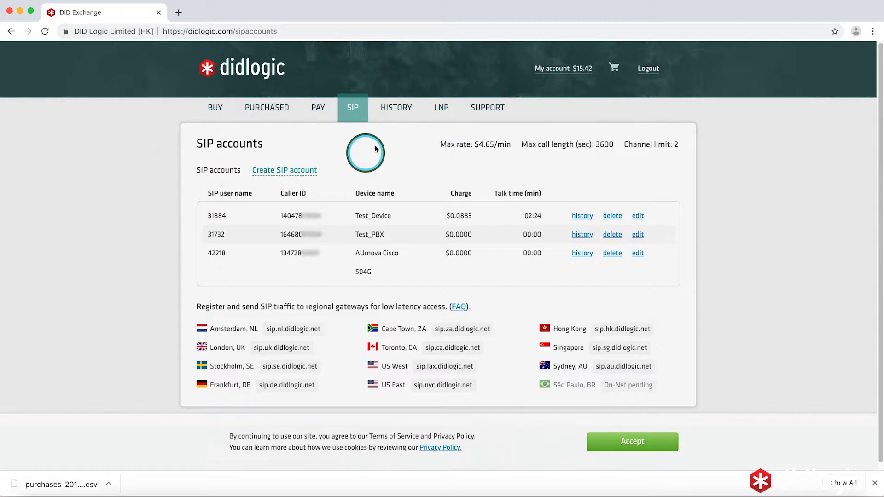
click(295, 171)
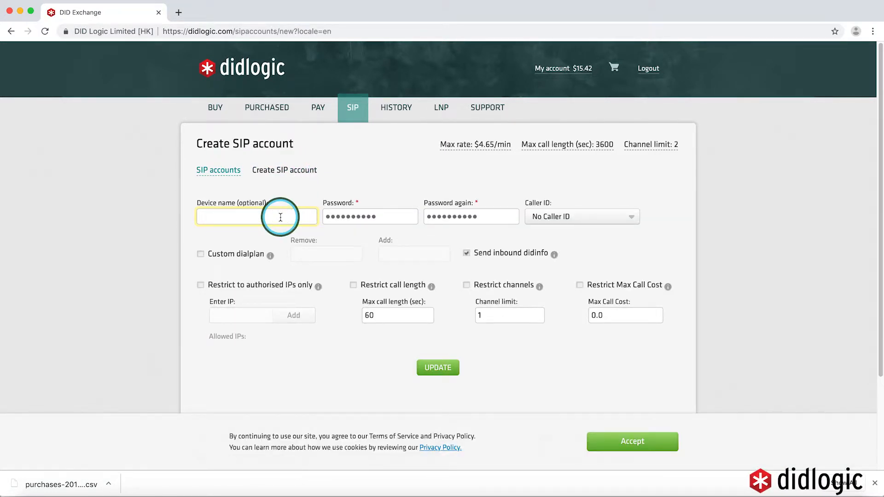
text(Test5)
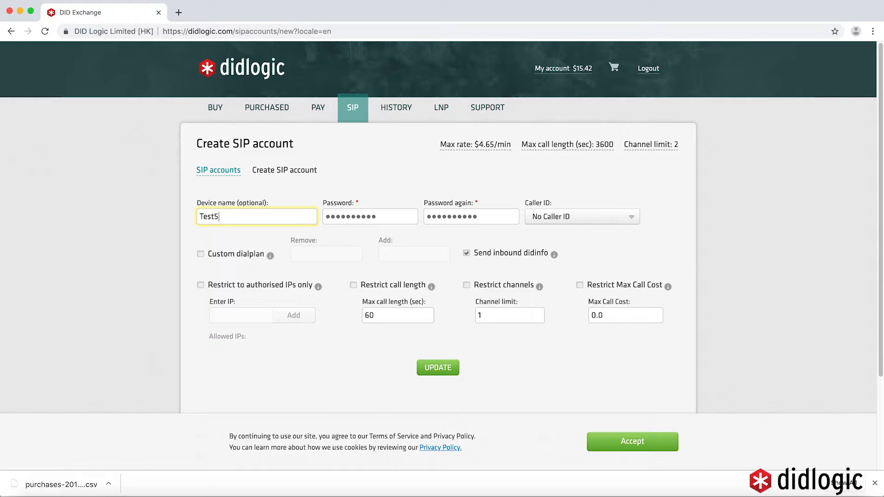
Try to enter a password for the Test5 SIP account in both password fields
click(393, 220)
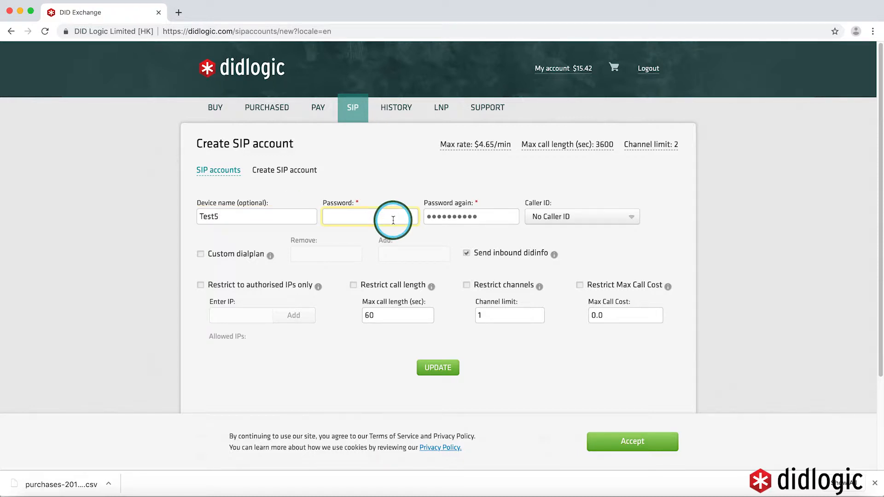
text(•)
key(BackSpace)
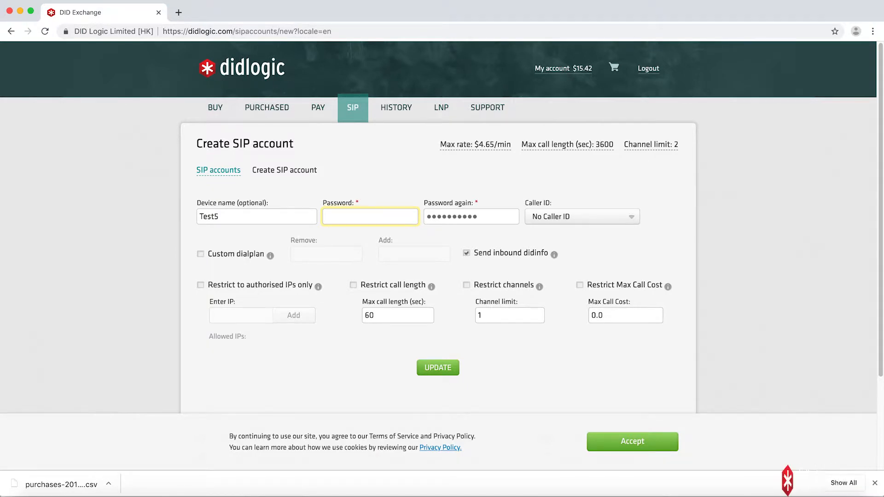
text(••••••••••••)
click(498, 221)
text(•••••••••)
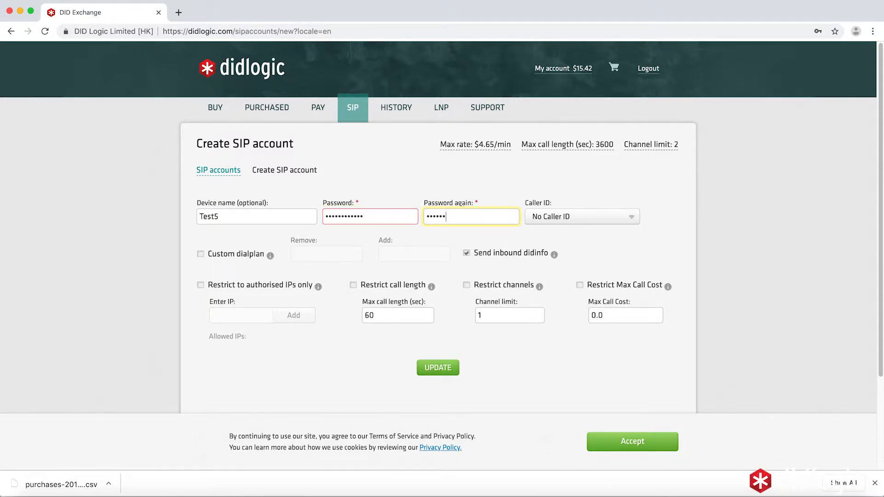
View the caller IDs available for the Test5 SIP account without choosing one
click(573, 213)
click(579, 192)
click(576, 215)
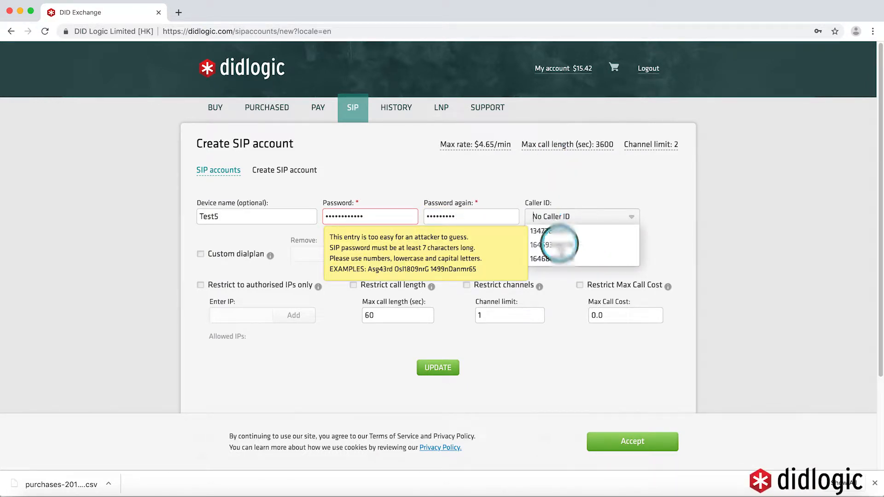
click(573, 195)
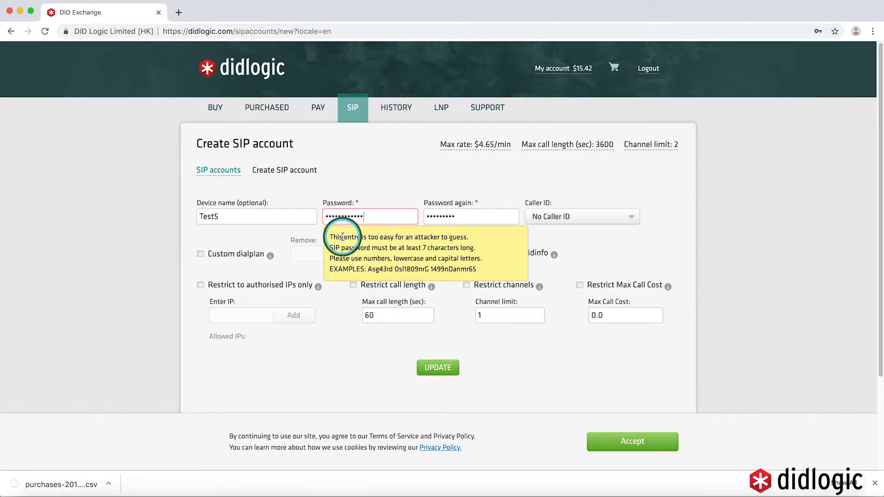
Replace the SIP account password in both fields with a stronger one
double_click(388, 220)
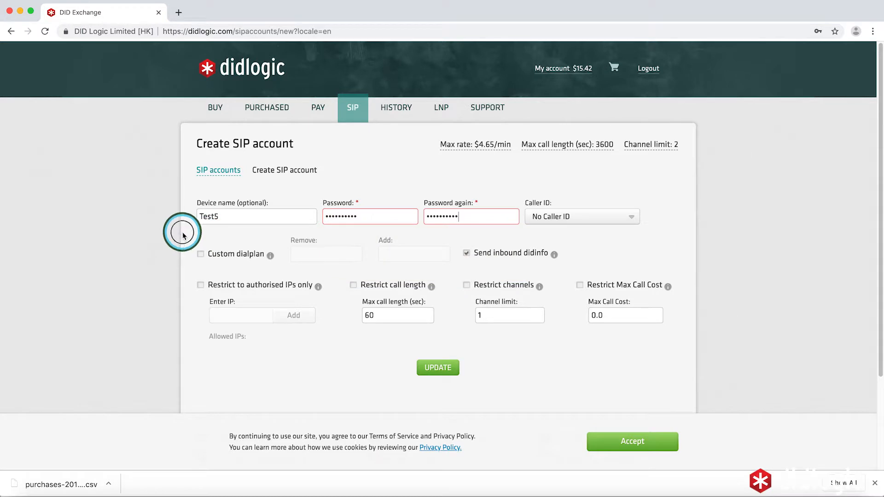
click(182, 233)
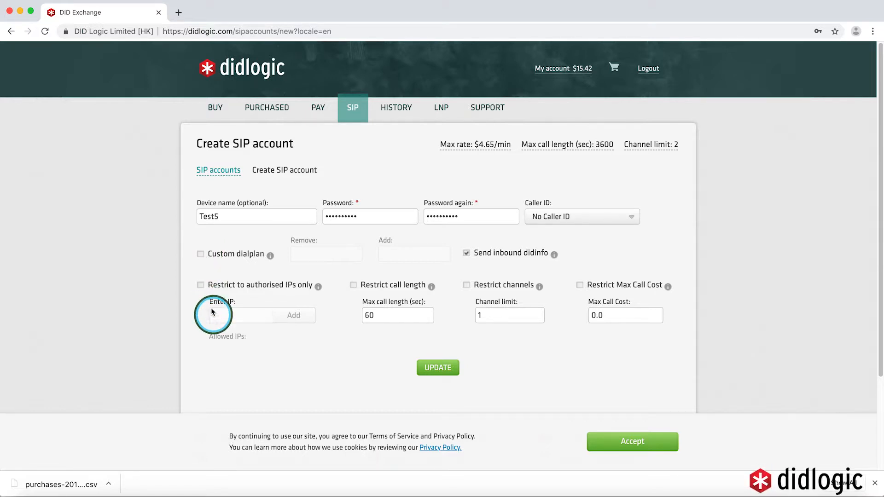
Restrict the Test5 SIP account to authorised IPs only, leaving the IP entry empty
click(201, 286)
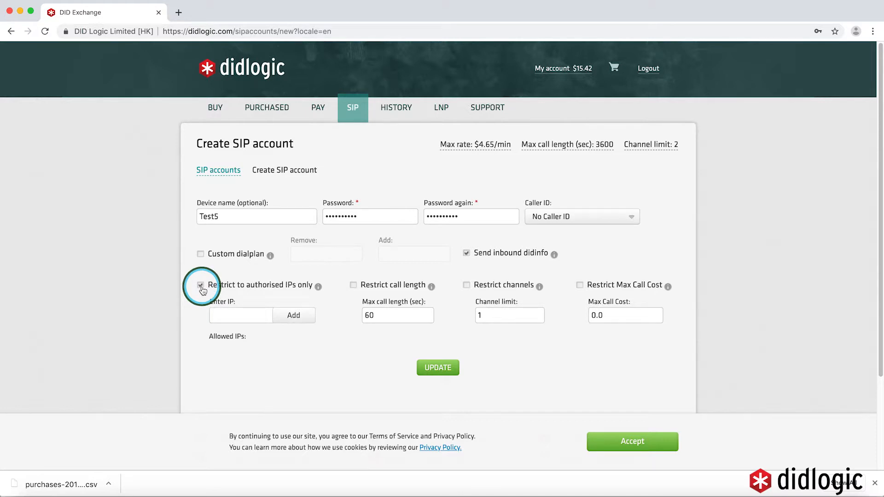
click(249, 320)
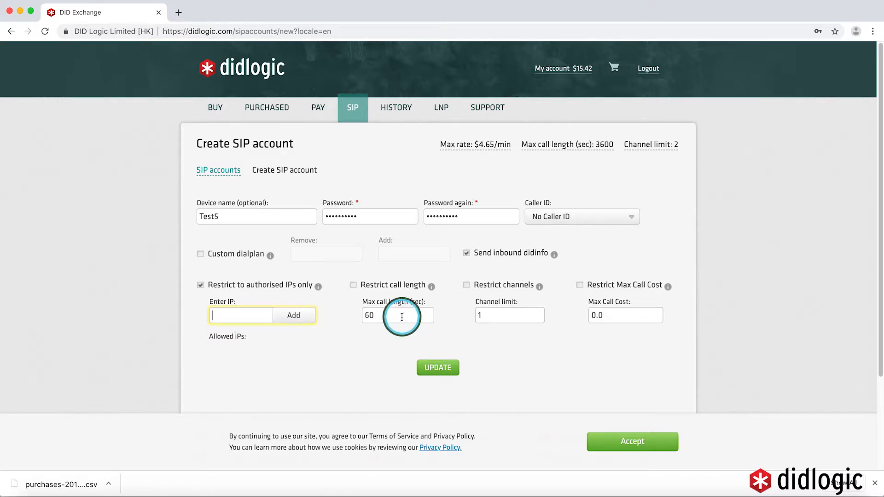
Try the call length, channel and max call cost restrictions, switching each one back off
click(354, 285)
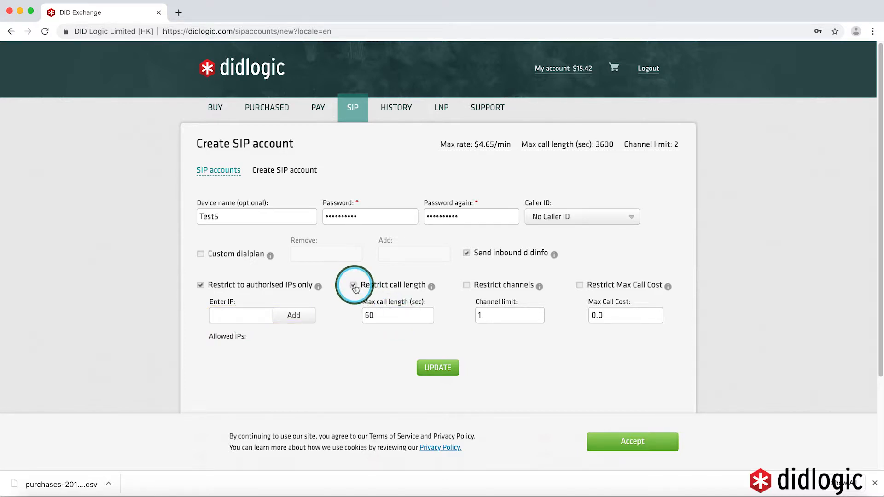
click(394, 315)
double_click(396, 314)
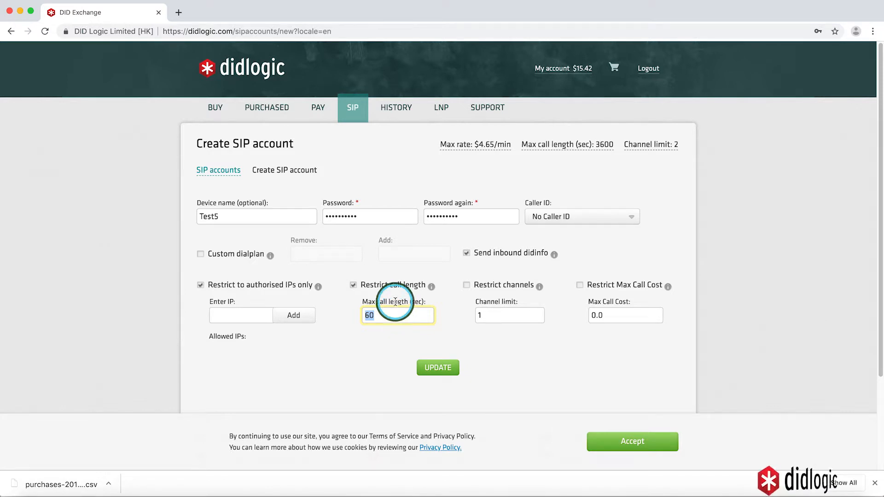
click(353, 286)
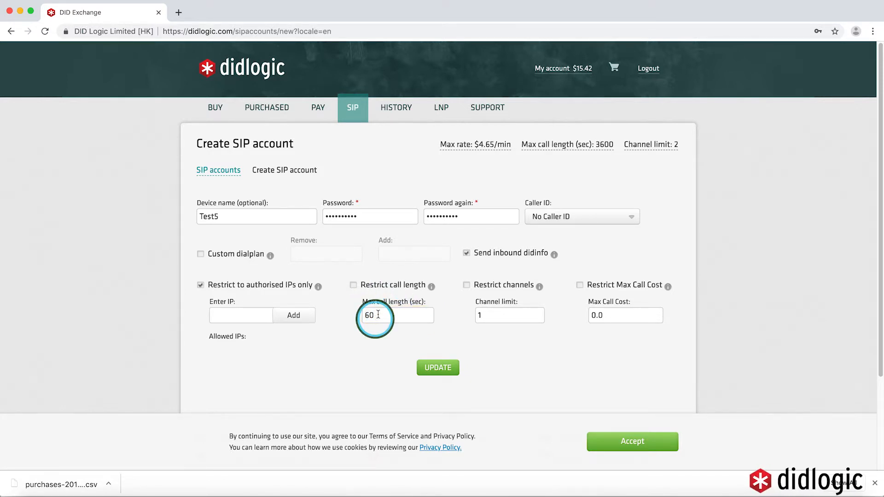
click(467, 286)
click(503, 315)
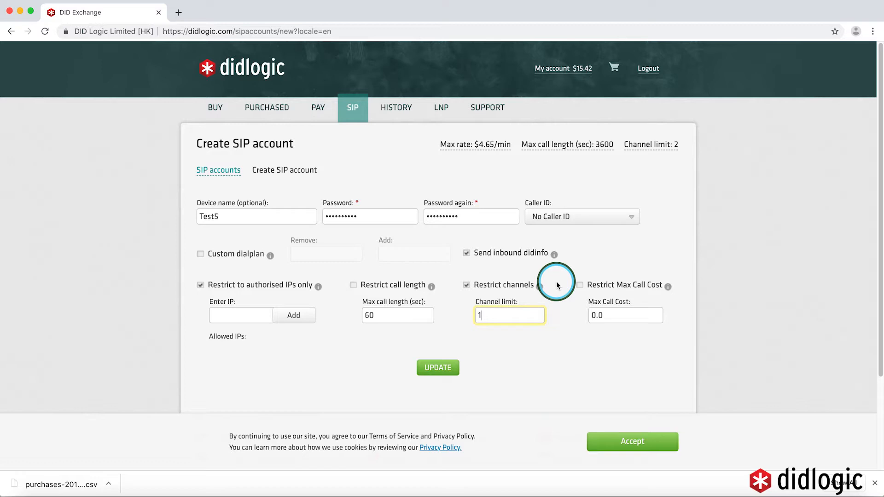
click(467, 286)
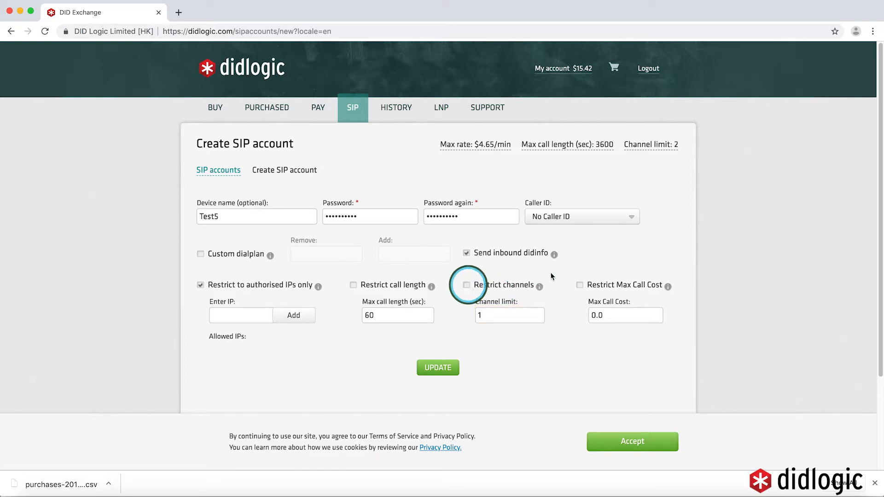
double_click(583, 289)
click(579, 295)
click(580, 282)
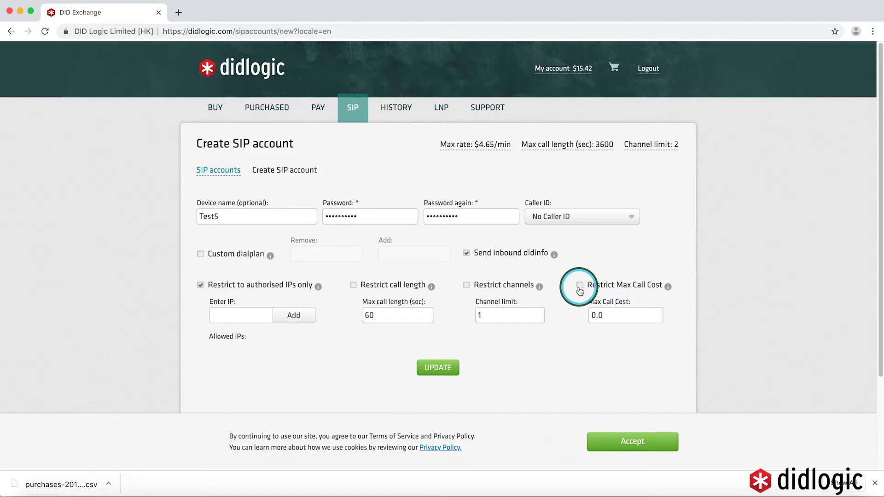
Save the new Test5 SIP account
click(435, 371)
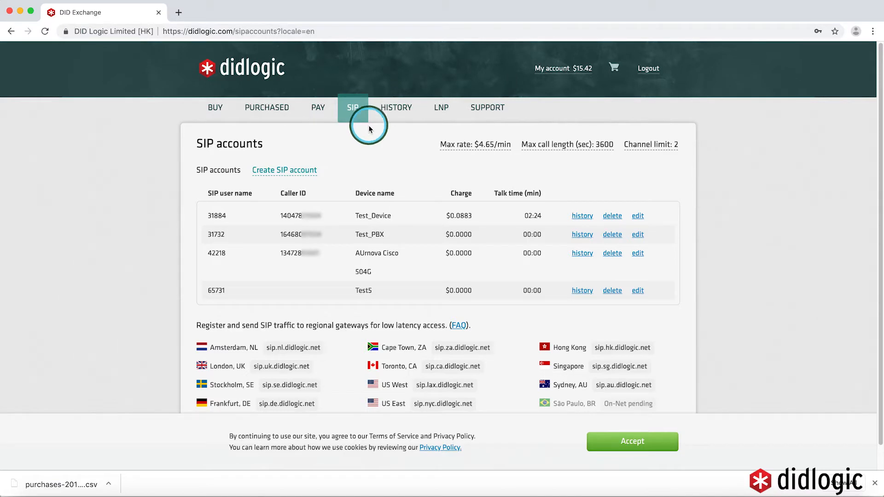
Open this month's call history and accept the site's cookie notice
click(413, 117)
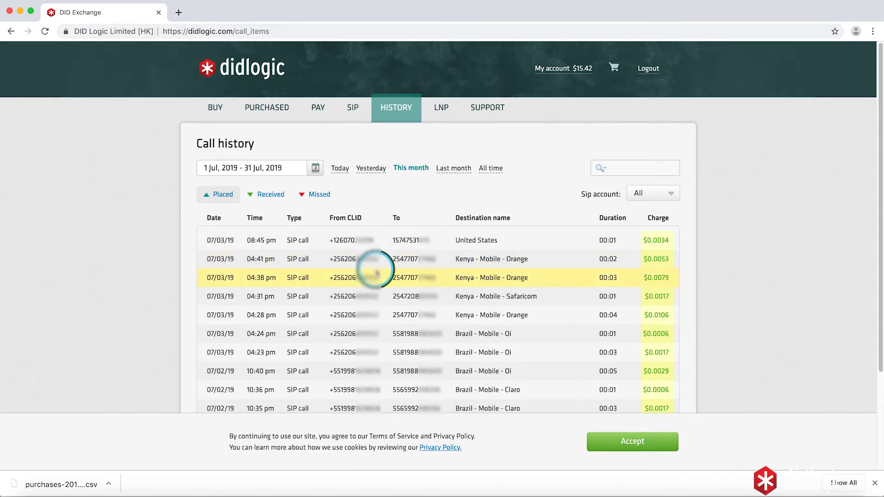
scroll(381, 277, down, 1)
click(656, 449)
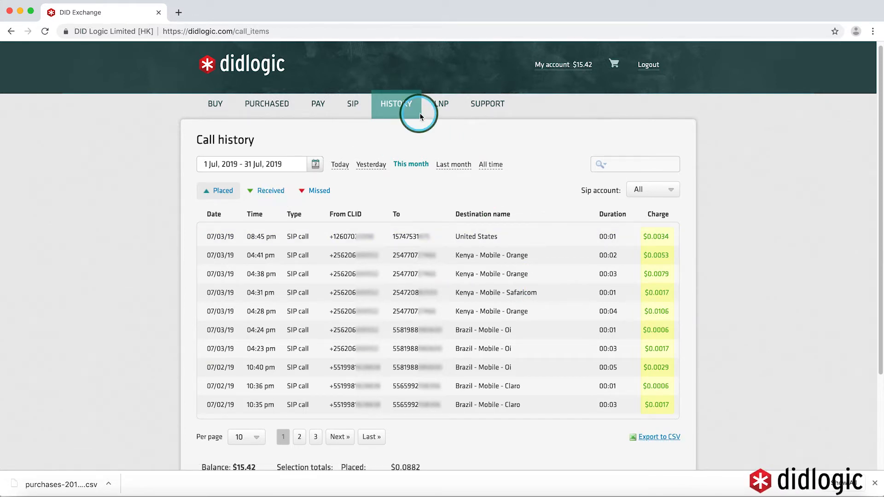
Review the LNP wizard's disclaimer page for number porting and open the support section
click(438, 110)
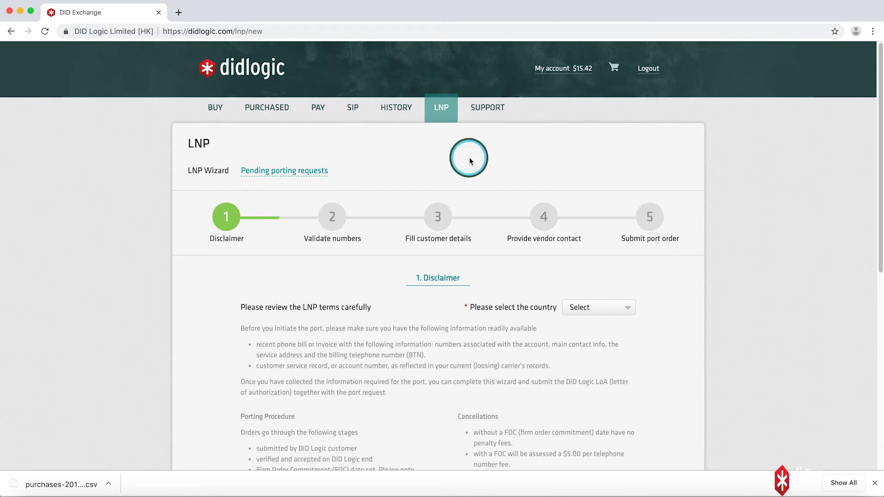
scroll(469, 158, down, 5)
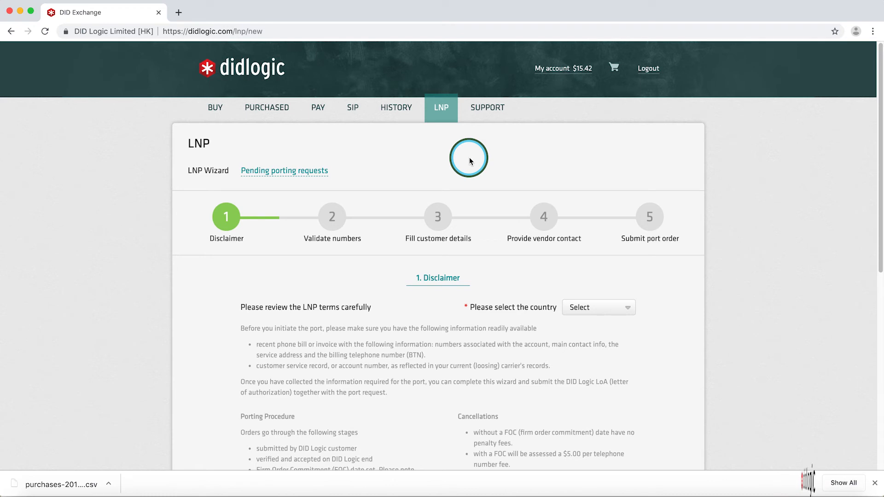
click(488, 111)
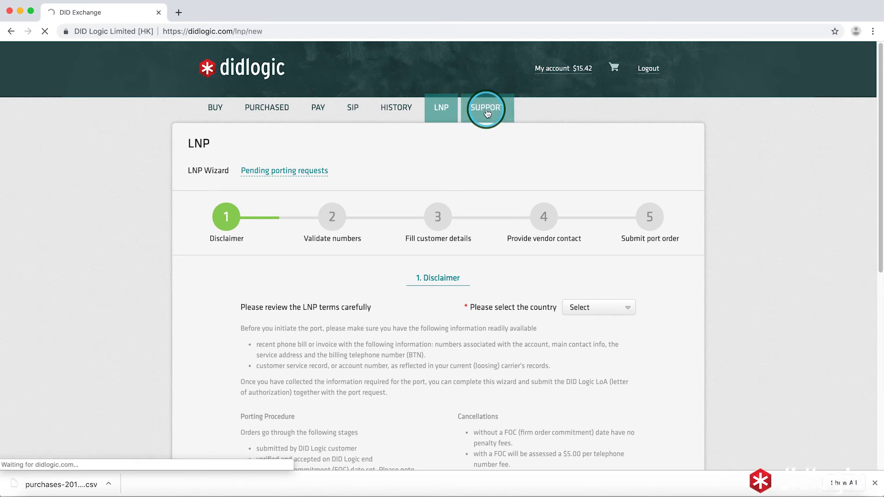